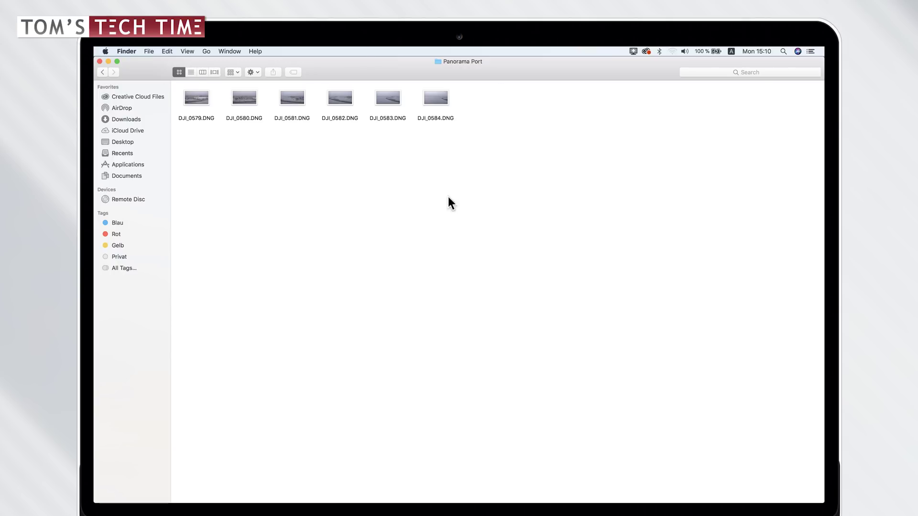
# Step: Select the six DNG shots DJI_0579 to DJI_0584 and open them in Photoshop CC 2018
pyautogui.click(391, 100)
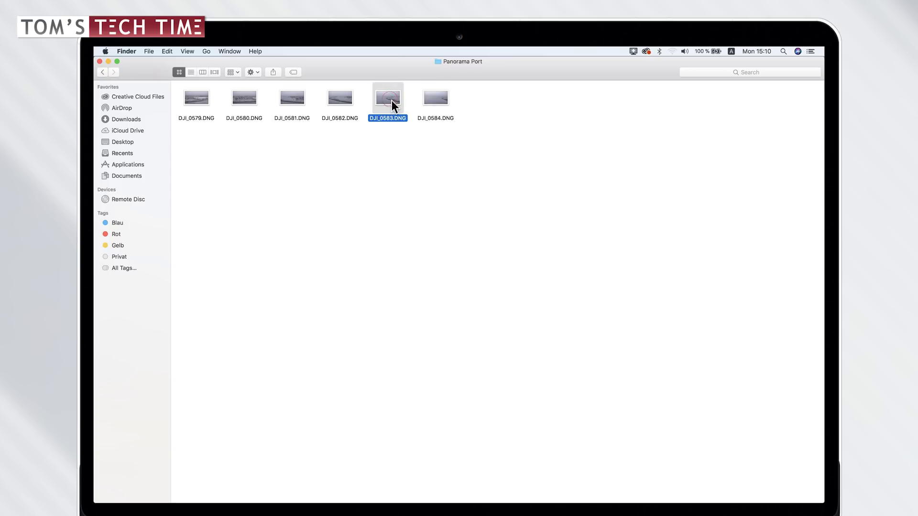
pyautogui.click(349, 99)
pyautogui.click(461, 133)
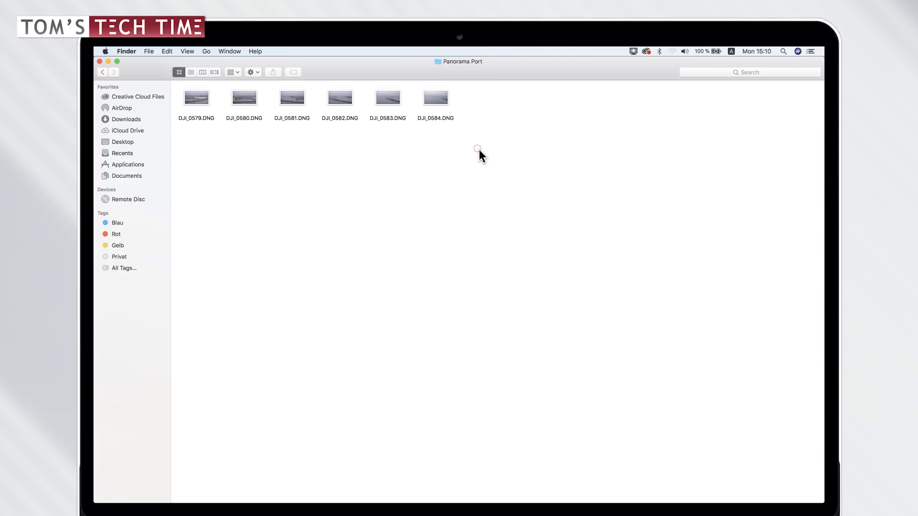
pyautogui.moveTo(478, 149); pyautogui.dragTo(209, 100)
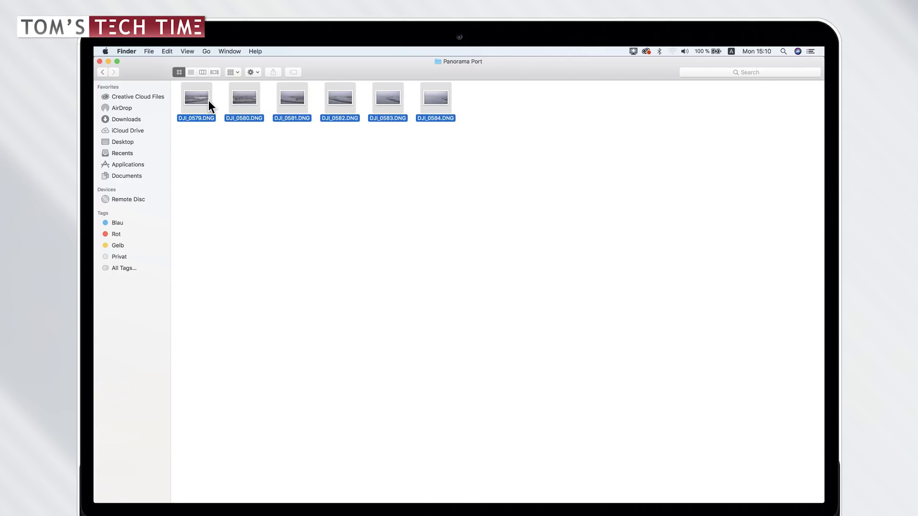
pyautogui.rightClick(196, 98)
pyautogui.moveTo(256, 122)
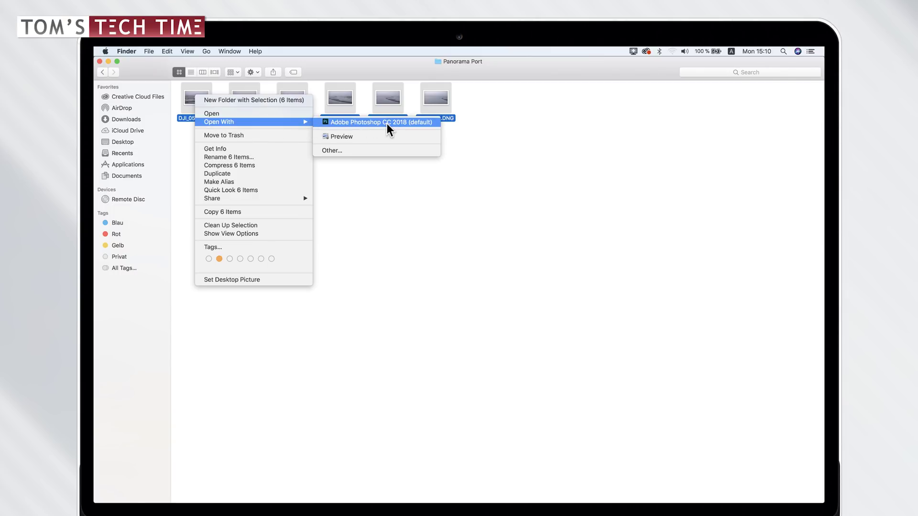
pyautogui.click(387, 123)
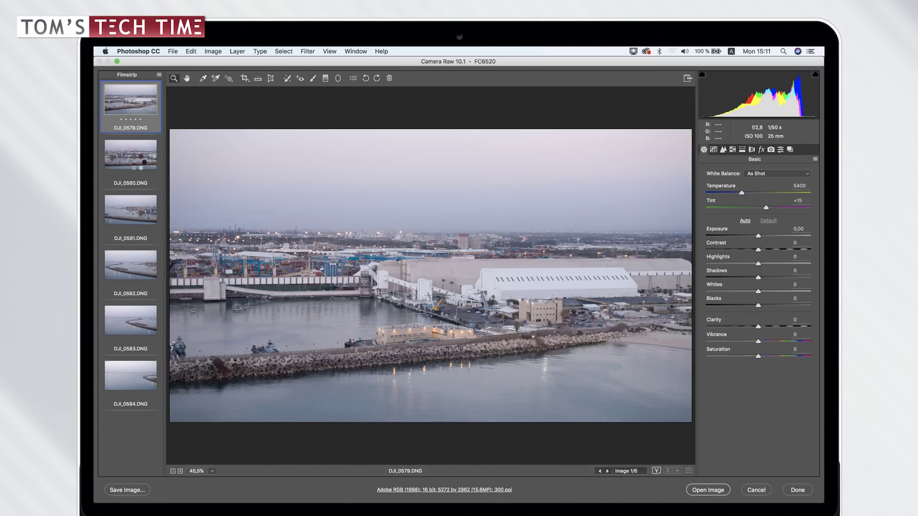
# Step: Select all six shots in the Camera Raw filmstrip and run Merge to Panorama
pyautogui.click(131, 163)
pyautogui.click(136, 212)
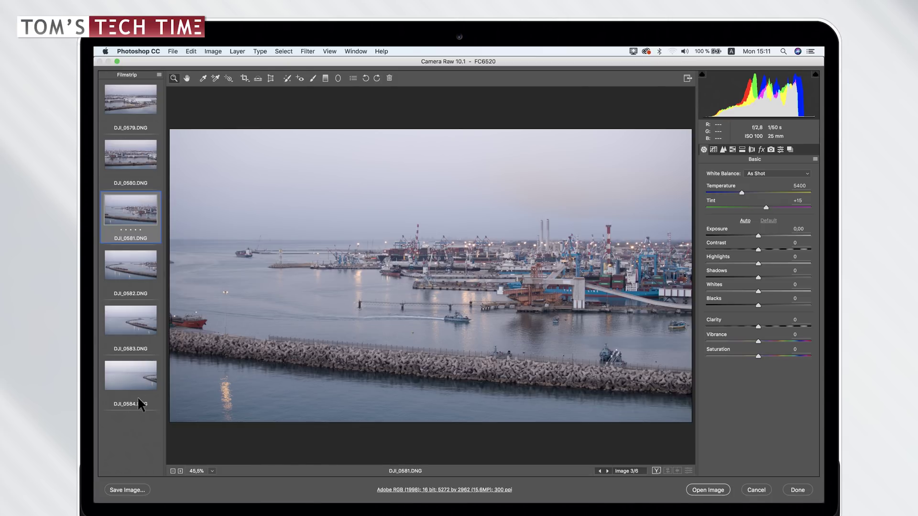
pyautogui.press('super+a')
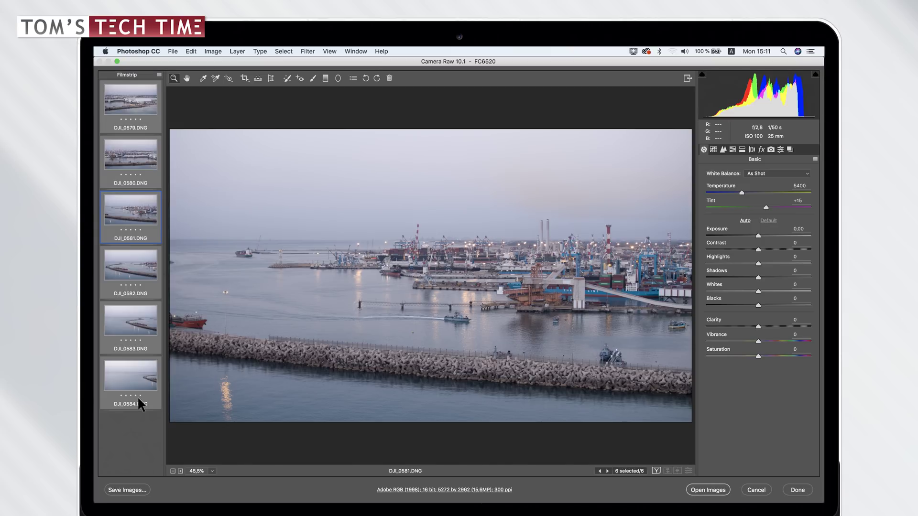
pyautogui.click(160, 76)
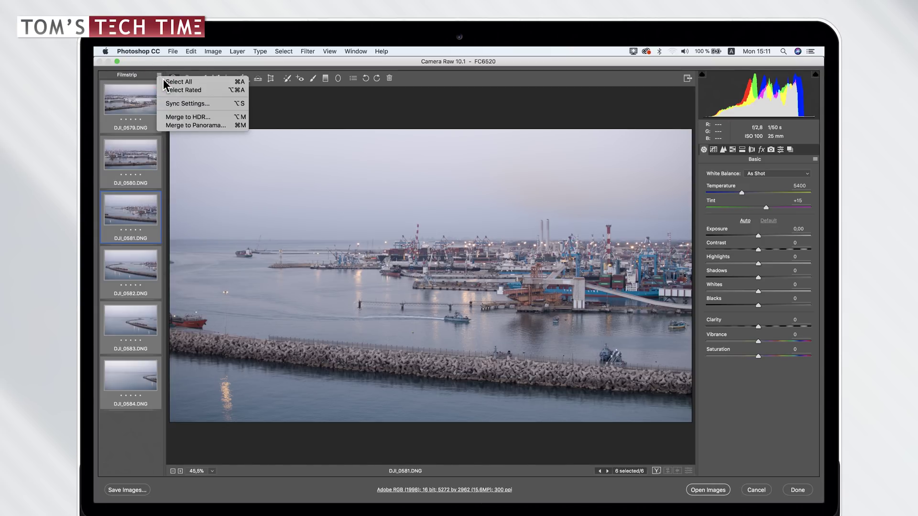
pyautogui.click(231, 128)
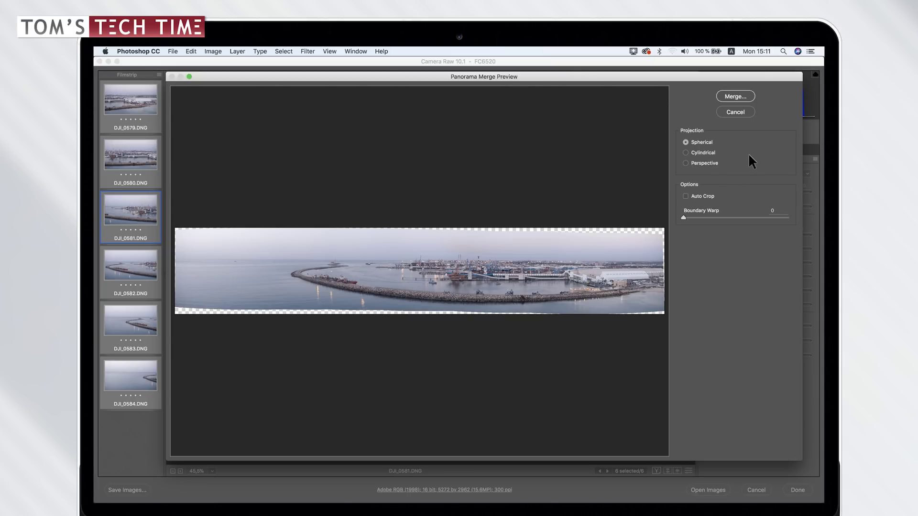
# Step: Compare Cylindrical and Perspective projections, settle on Spherical, and enable Auto Crop
pyautogui.click(705, 152)
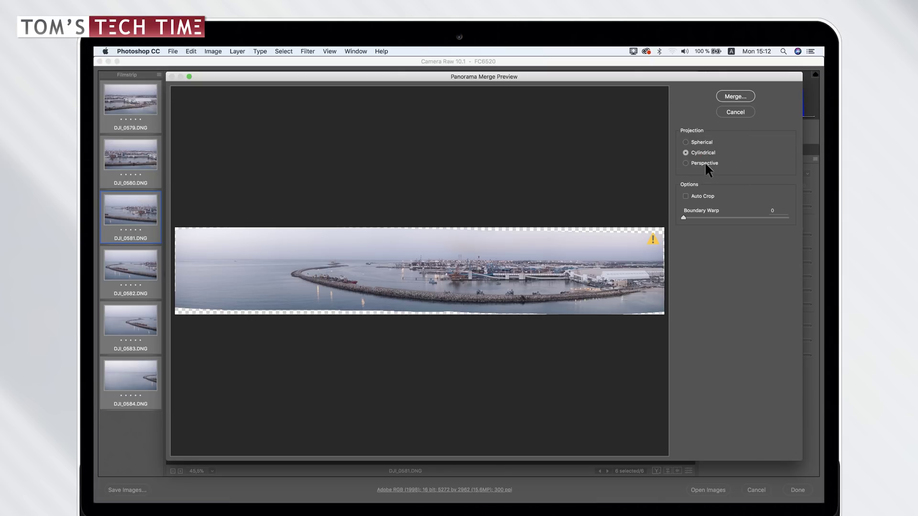
pyautogui.click(704, 163)
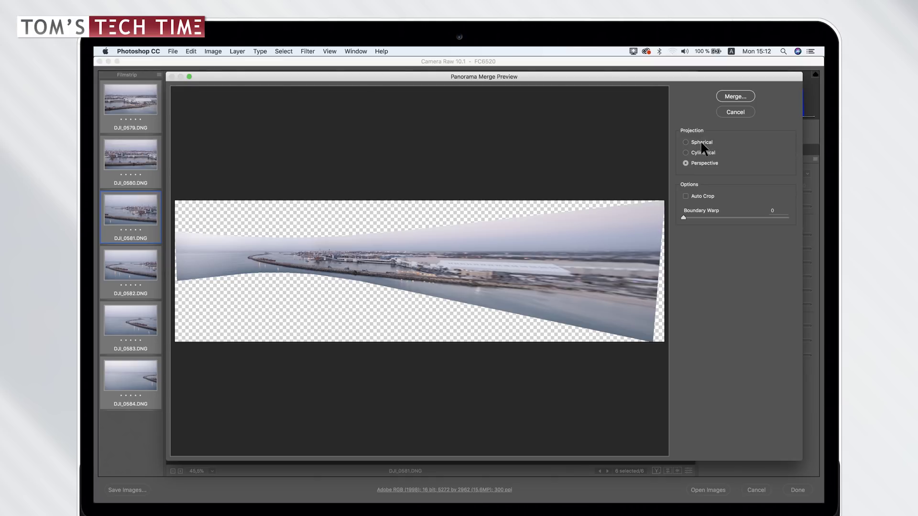
pyautogui.click(701, 142)
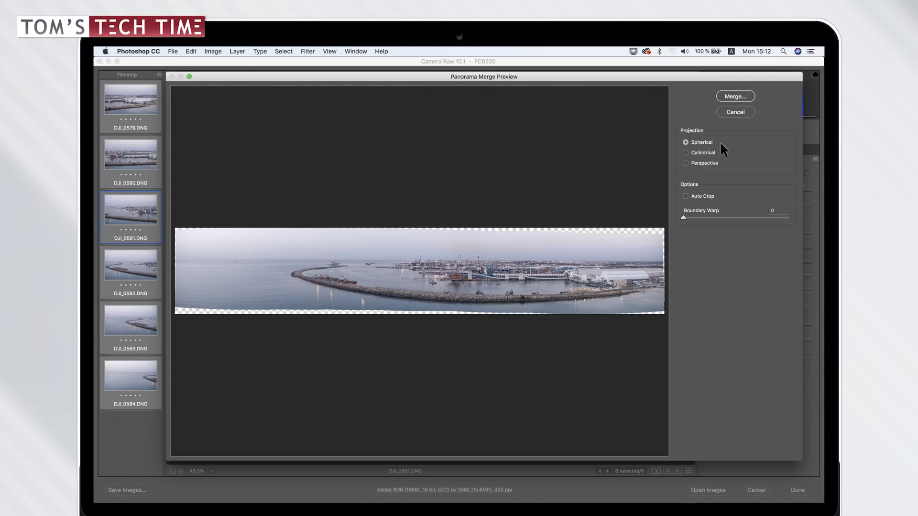
pyautogui.click(699, 201)
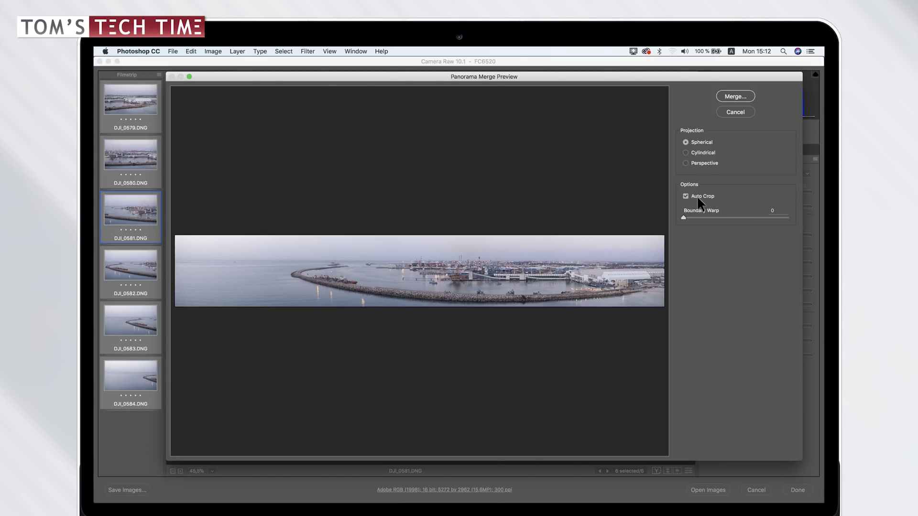
# Step: Toggle Auto Crop to compare the panorama edges, leaving it switched off
pyautogui.click(699, 200)
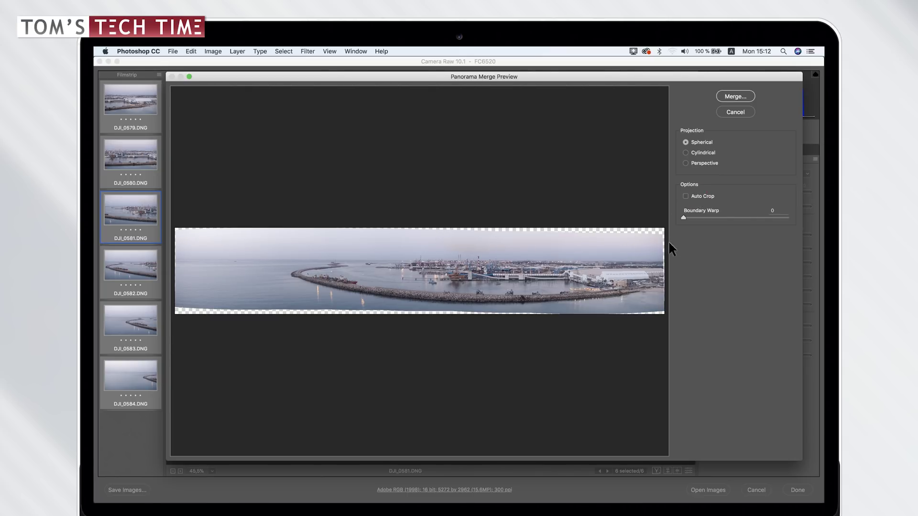
pyautogui.click(698, 194)
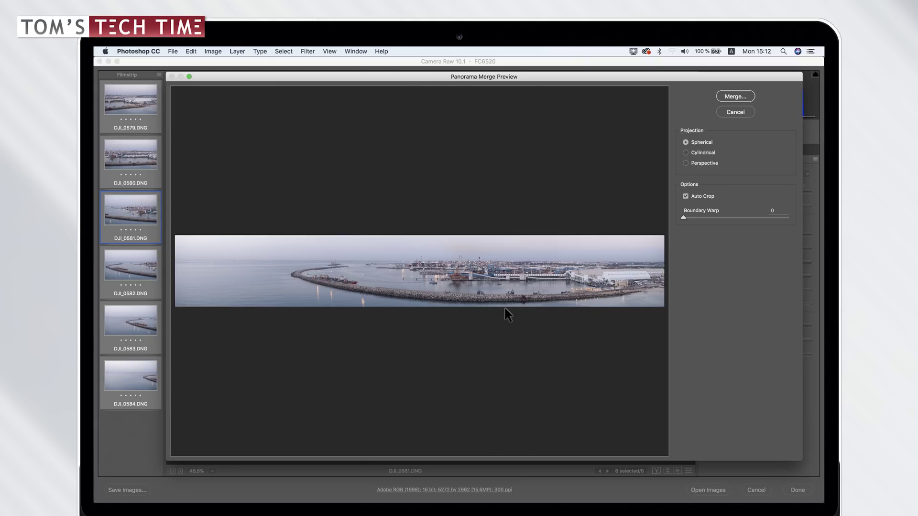
pyautogui.click(694, 196)
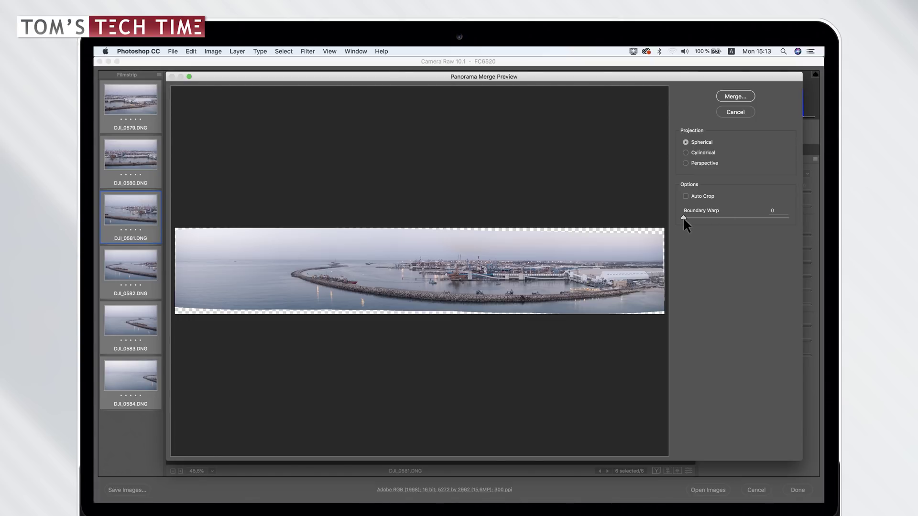
# Step: Set Boundary Warp to 100 and merge the panorama into DJI_0581-Pano.dng
pyautogui.moveTo(682, 216); pyautogui.dragTo(732, 222)
pyautogui.press('Down')
pyautogui.press('Down')
pyautogui.press('Down')
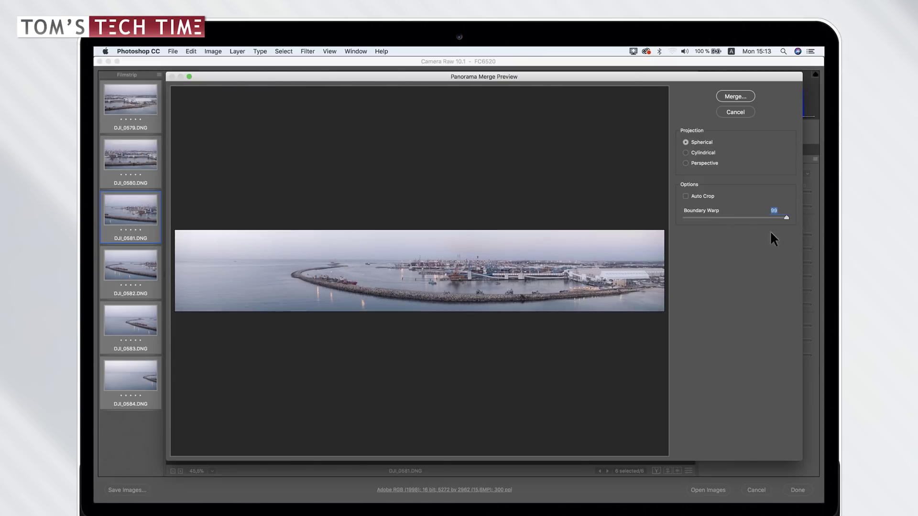
pyautogui.write('0')
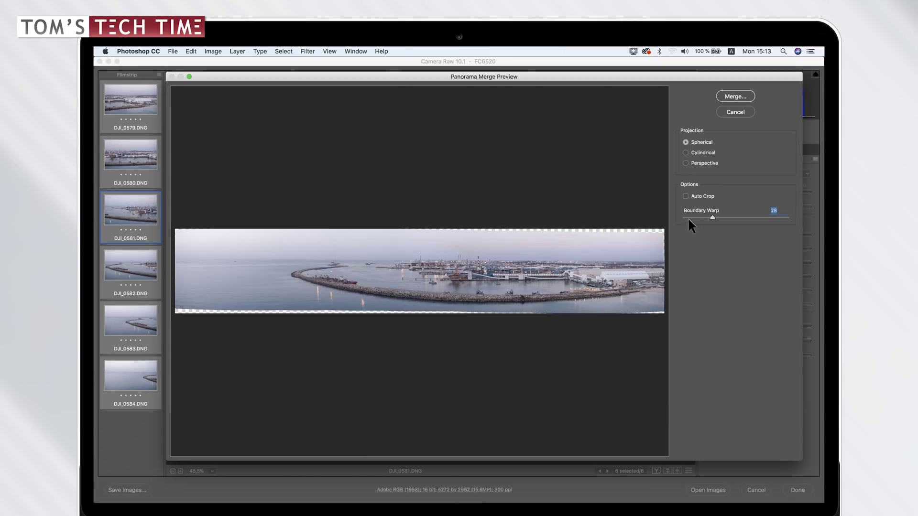
pyautogui.moveTo(688, 217); pyautogui.dragTo(806, 228)
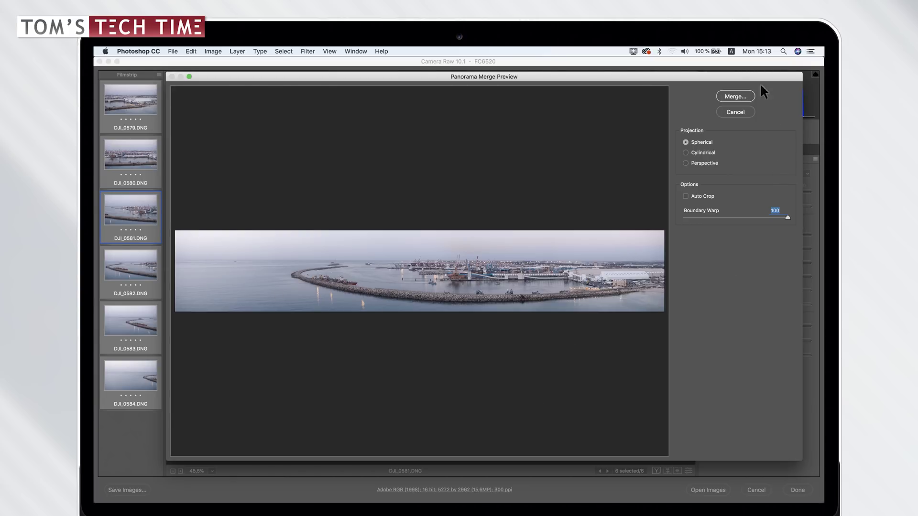
pyautogui.click(732, 95)
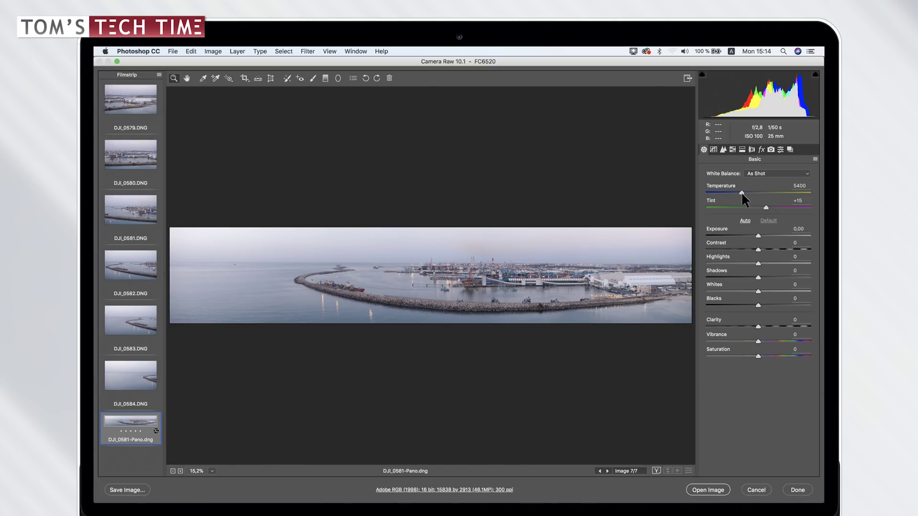
# Step: Warm Temperature to 5850, add clarity, and raise Shadows to +43 and Vibrance to +52
pyautogui.moveTo(742, 193); pyautogui.dragTo(745, 193)
pyautogui.click(745, 191)
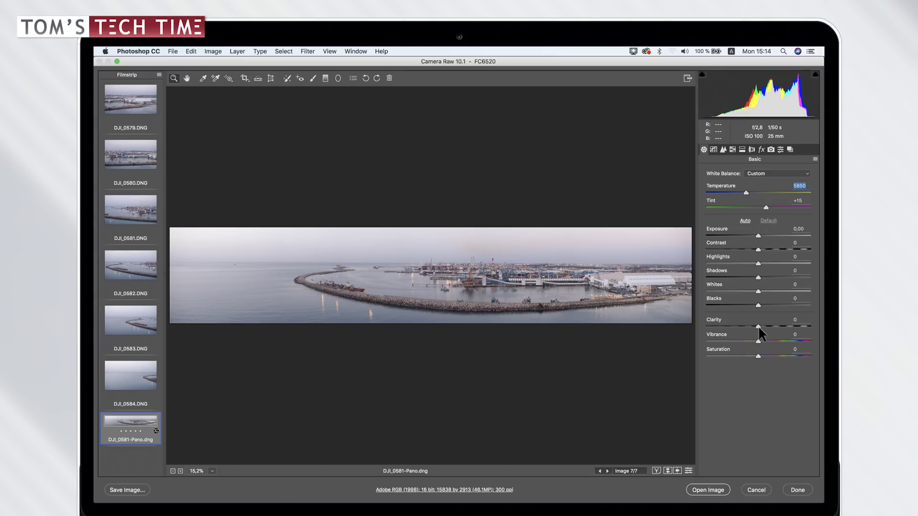
pyautogui.moveTo(758, 326); pyautogui.dragTo(769, 357)
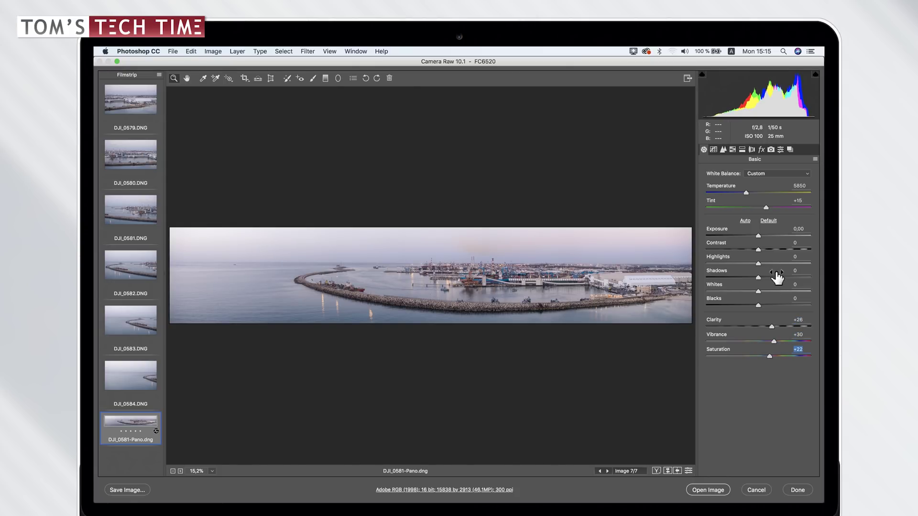
pyautogui.moveTo(766, 276); pyautogui.dragTo(770, 251)
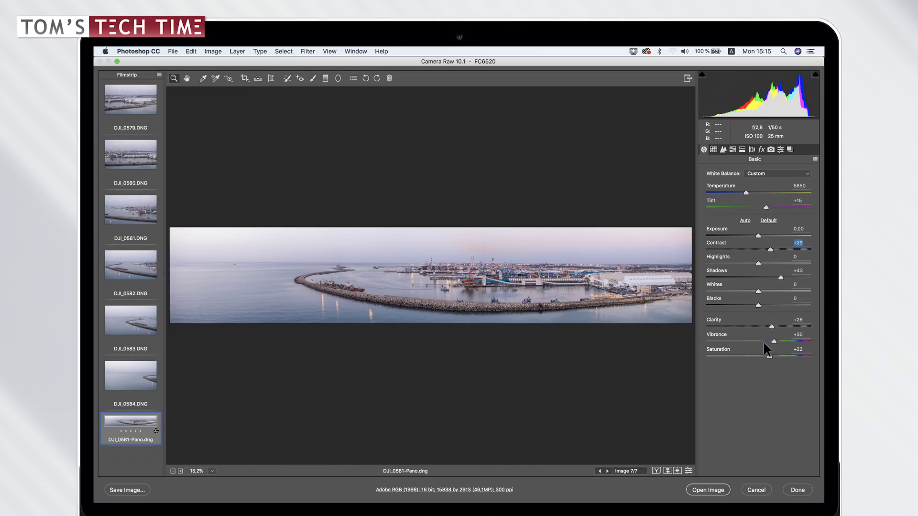
pyautogui.moveTo(776, 341); pyautogui.dragTo(786, 342)
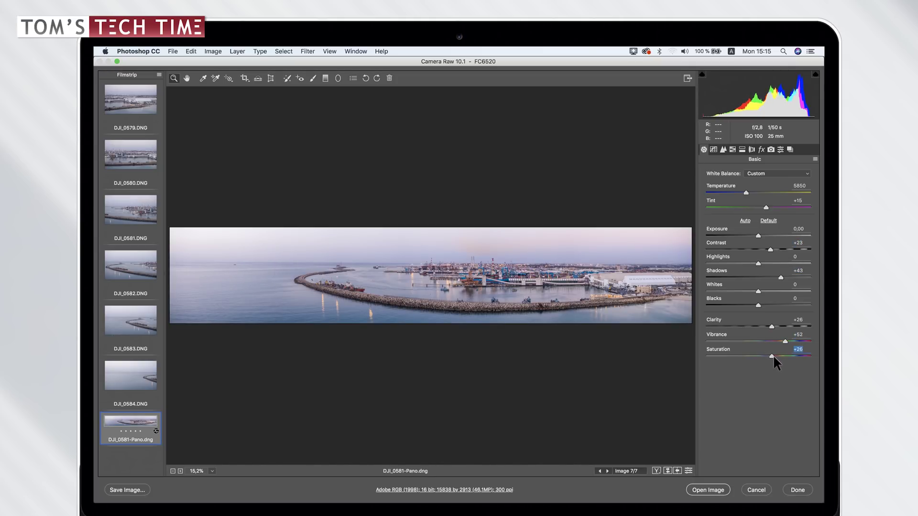
pyautogui.click(733, 150)
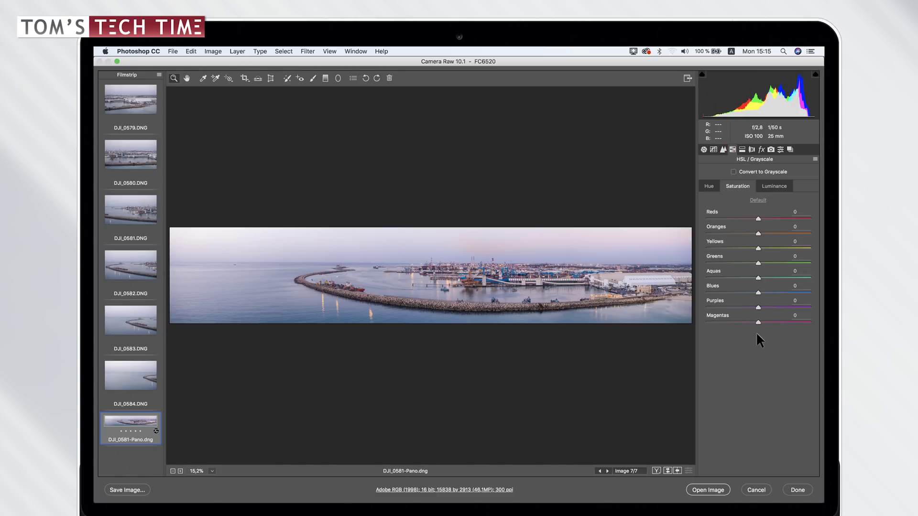
# Step: Boost HSL saturation: Oranges +15, Aquas +10, Blues +13, Purples +33
pyautogui.moveTo(758, 233); pyautogui.dragTo(767, 233)
pyautogui.moveTo(758, 278); pyautogui.dragTo(770, 308)
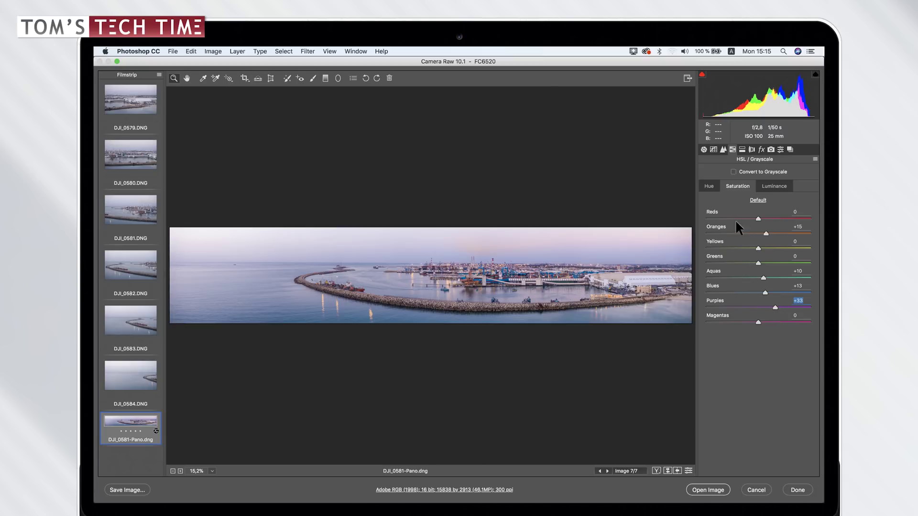
pyautogui.click(704, 149)
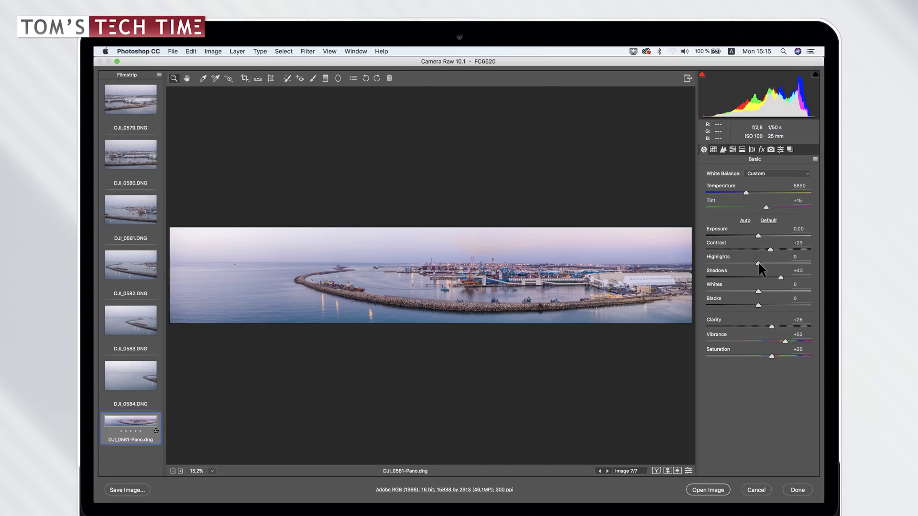
# Step: Set Highlights to -3, Exposure to +0,10 and Contrast to +28, then activate the Transform tool
pyautogui.moveTo(758, 265); pyautogui.dragTo(760, 236)
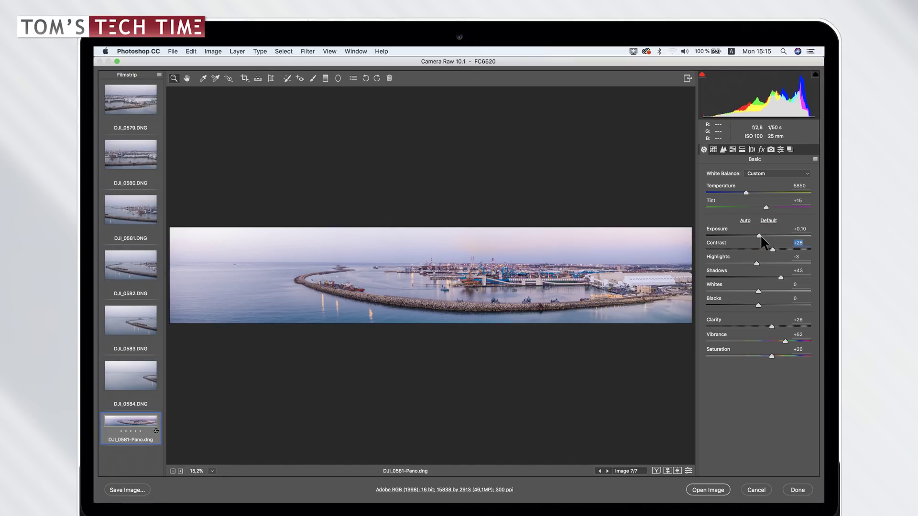
pyautogui.click(760, 235)
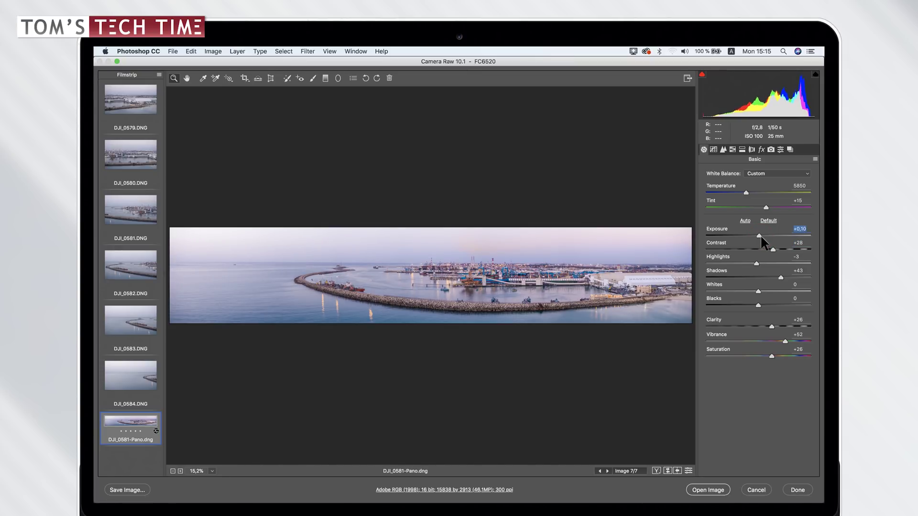
pyautogui.click(752, 149)
pyautogui.click(739, 149)
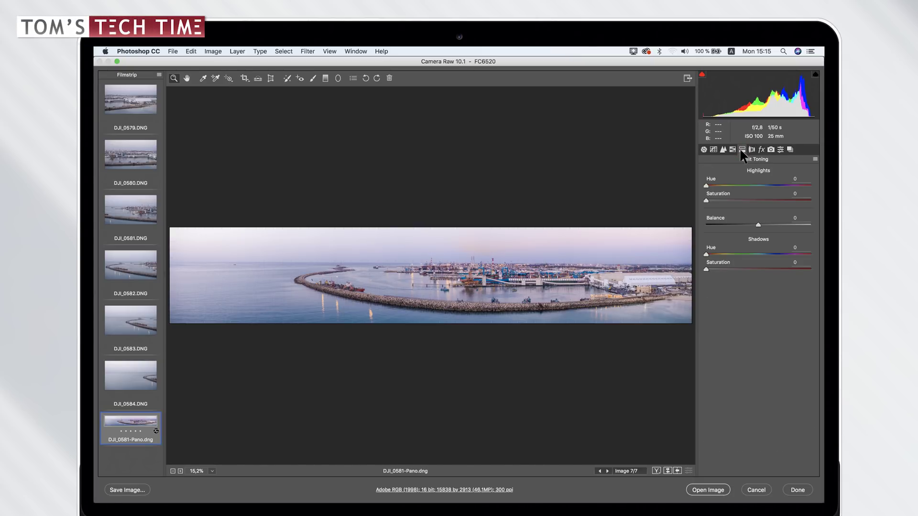
pyautogui.click(723, 149)
pyautogui.click(723, 150)
pyautogui.click(713, 150)
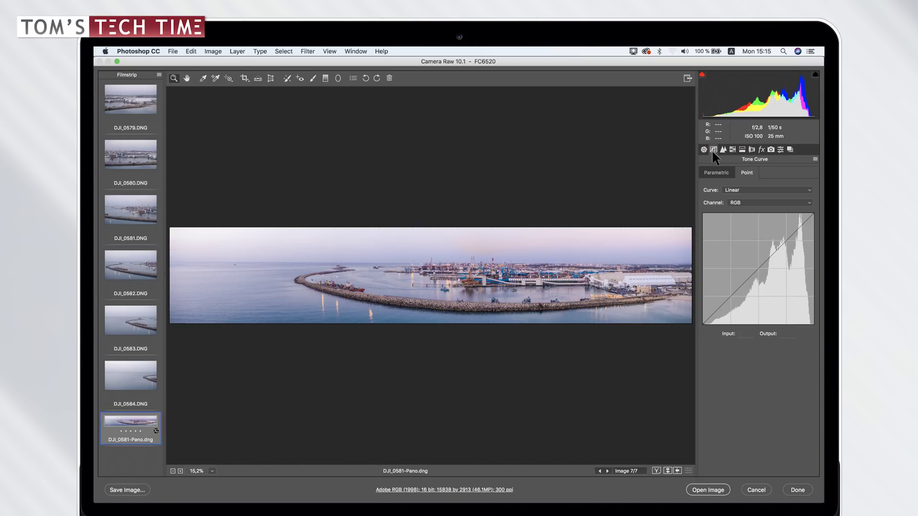
pyautogui.click(704, 150)
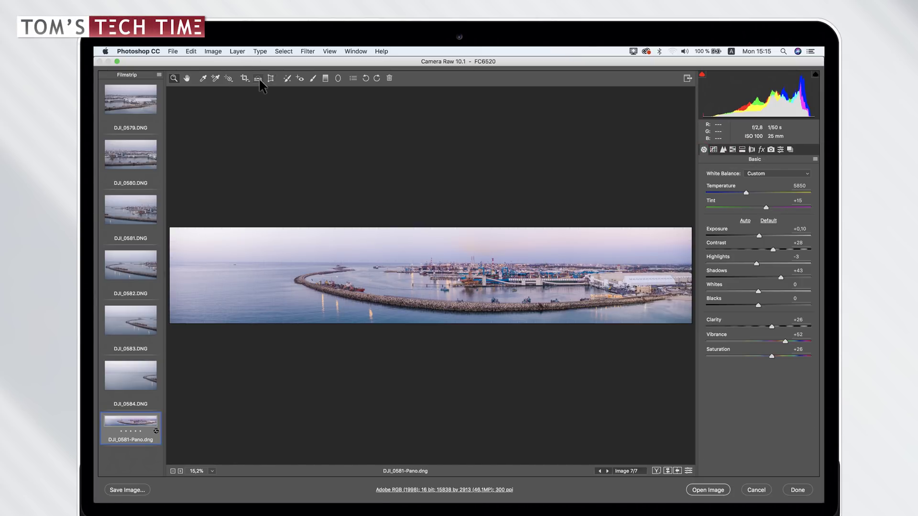
pyautogui.click(271, 79)
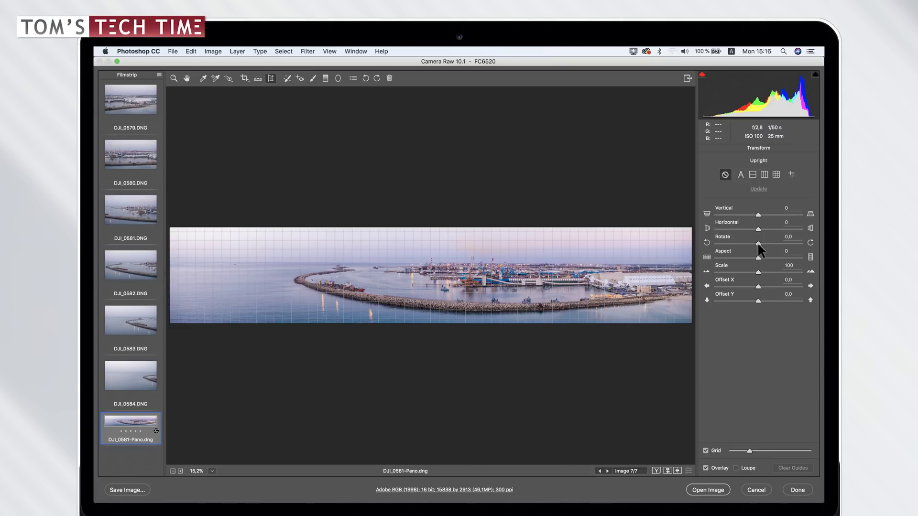
# Step: Level the panorama with Rotate -0,1 and Scale 101, then switch to the Hand tool
pyautogui.moveTo(758, 241); pyautogui.dragTo(756, 241)
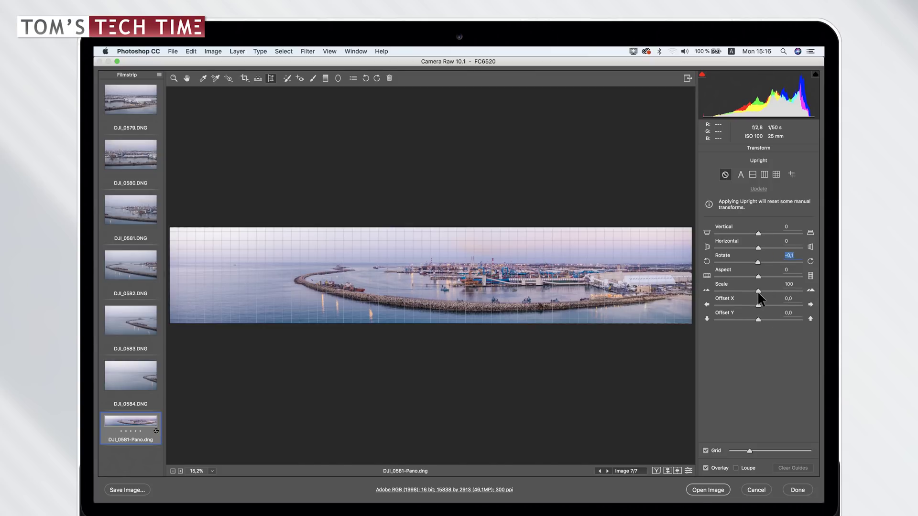
pyautogui.moveTo(758, 290); pyautogui.dragTo(759, 290)
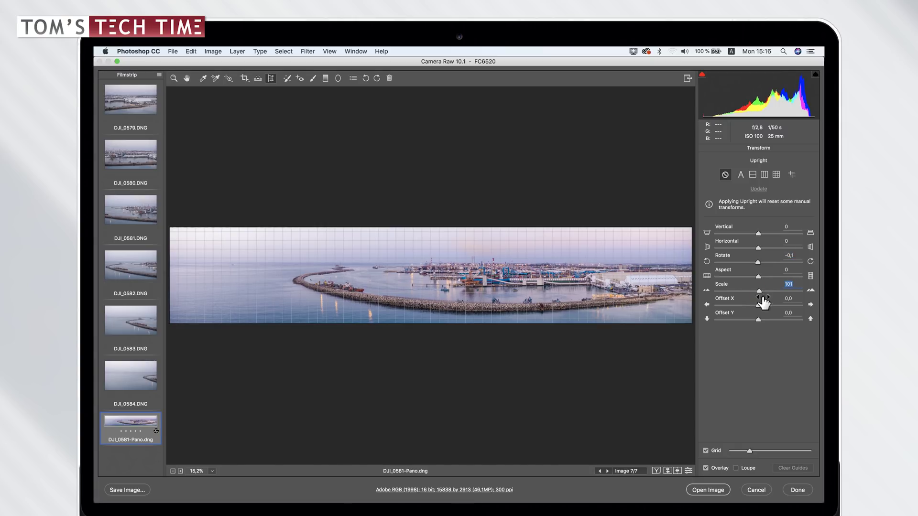
pyautogui.click(187, 78)
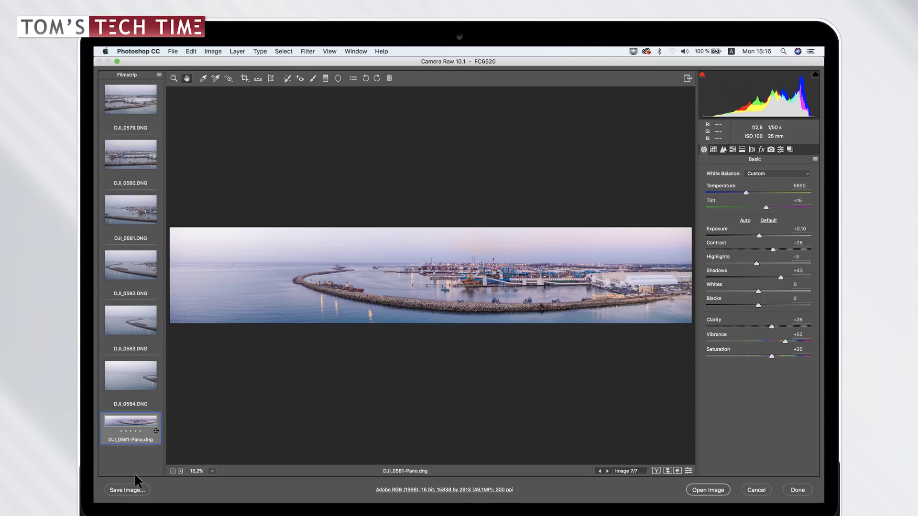
# Step: Open DJI_0581-Pano.dng in Photoshop as a 16-bit RGB document and zoom the view
pyautogui.click(707, 490)
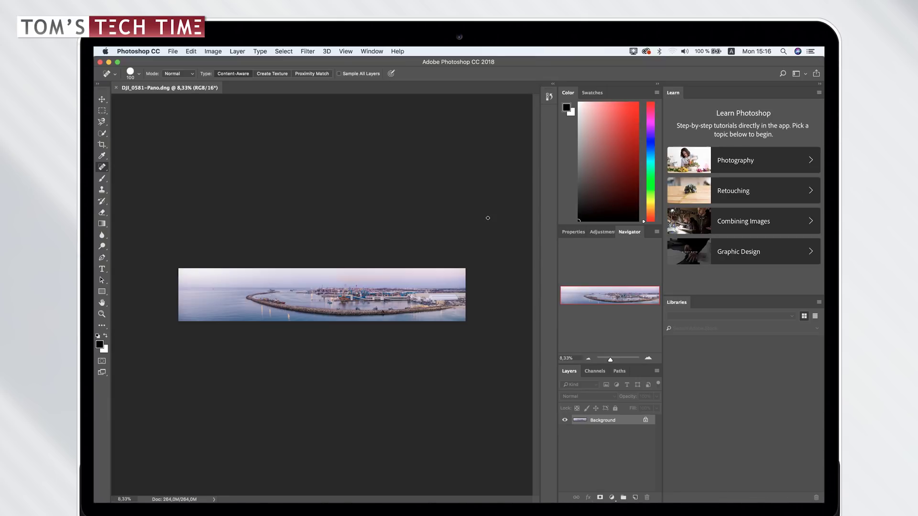
pyautogui.press('super+0')
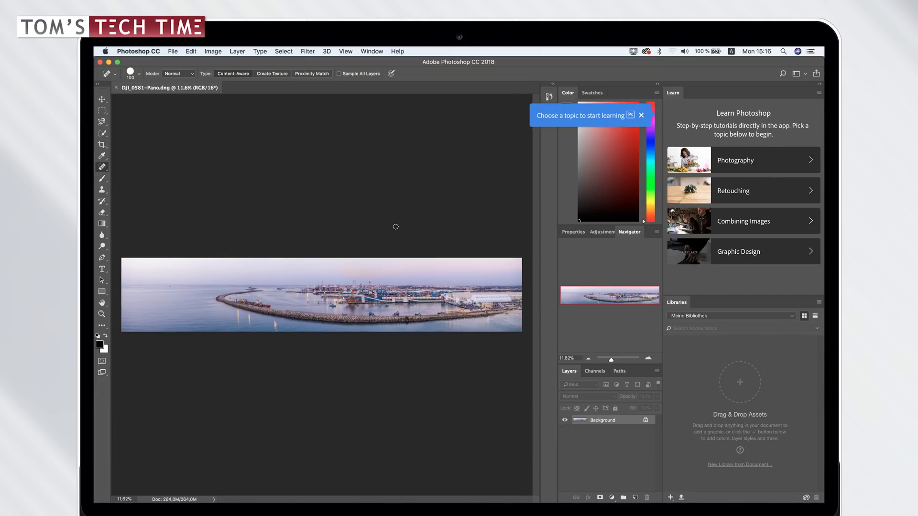
pyautogui.click(176, 52)
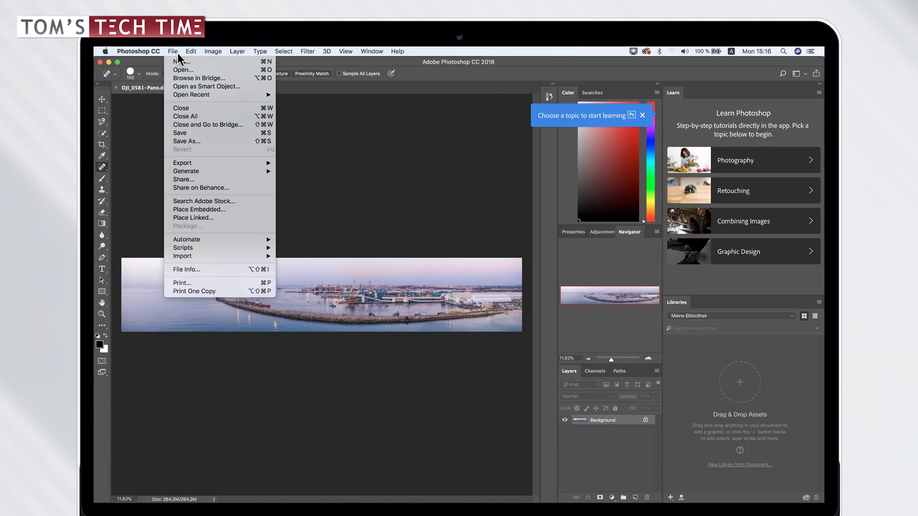
pyautogui.click(203, 146)
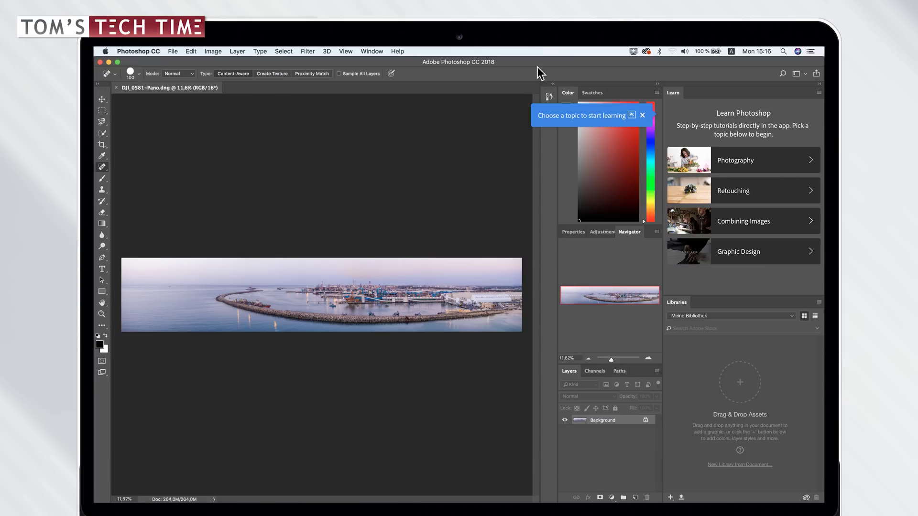